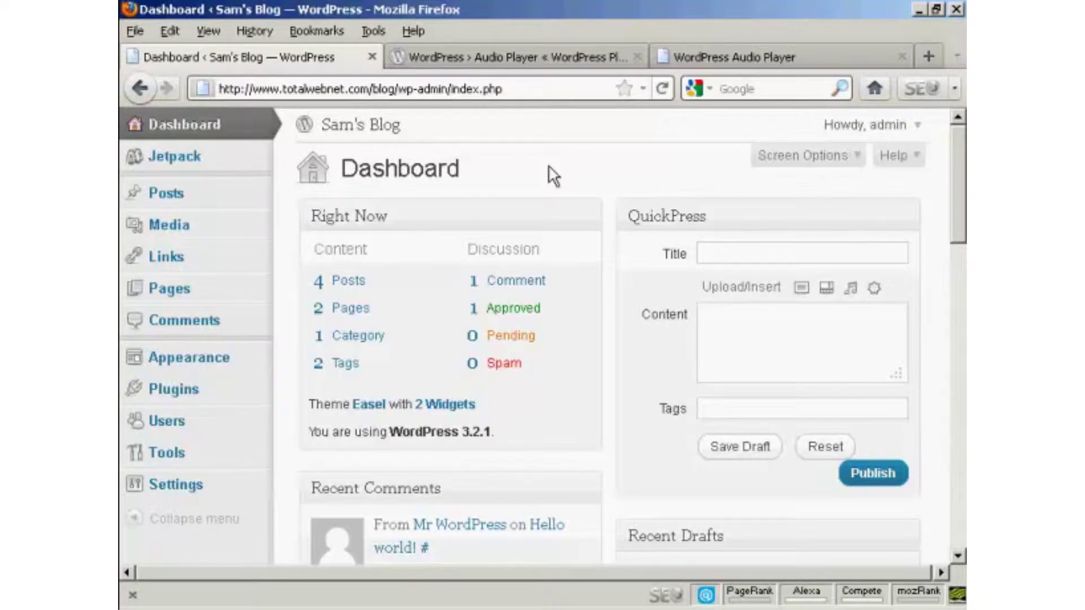
Review the Audio Player plugin's pages and the installed plugins list, then return to the dashboard
click(533, 57)
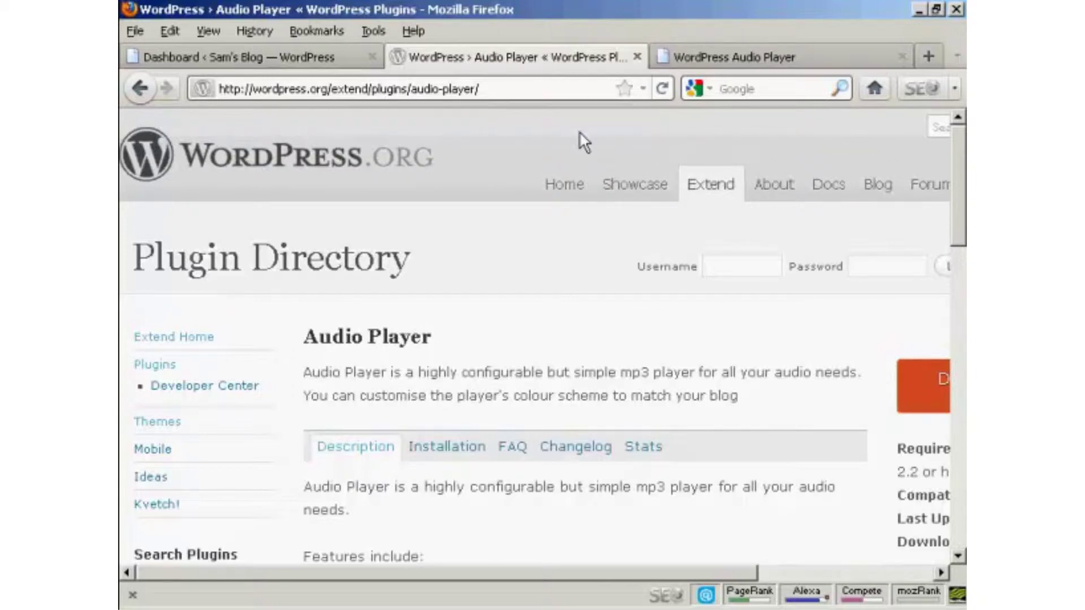
click(763, 56)
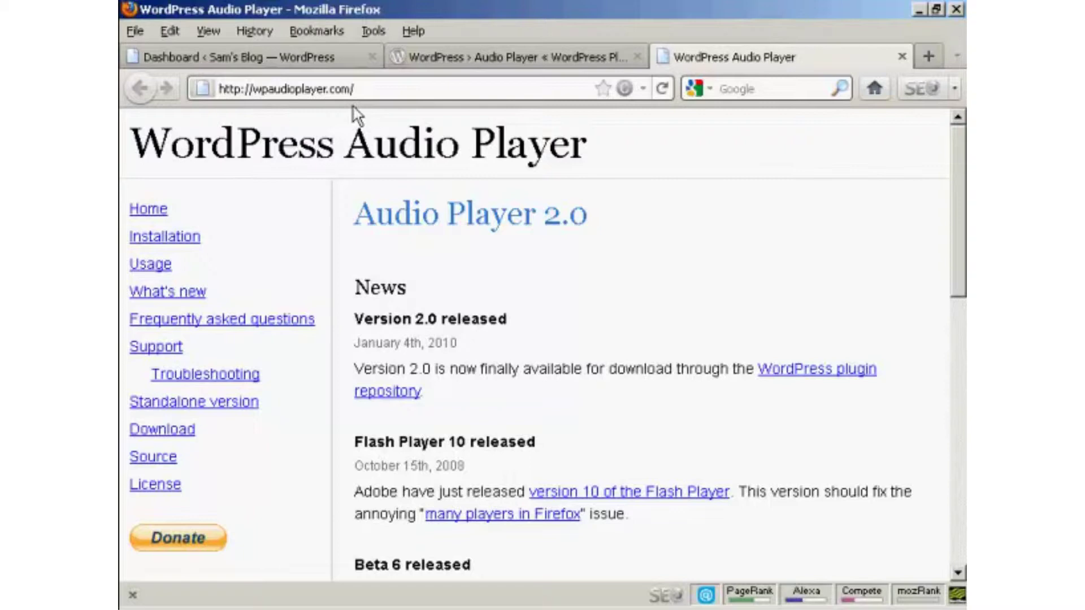
click(198, 59)
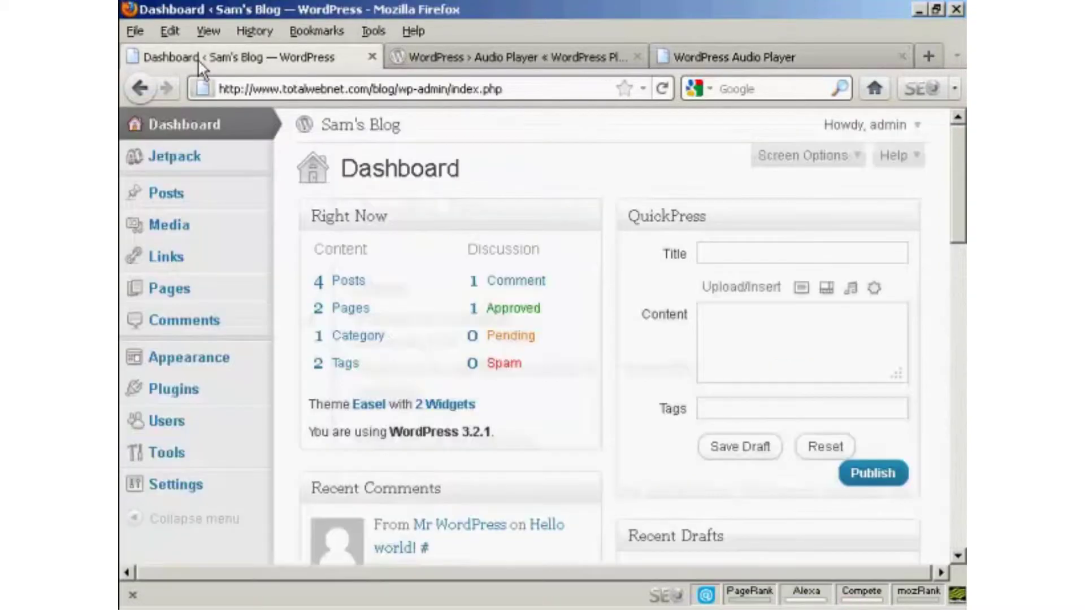
click(181, 404)
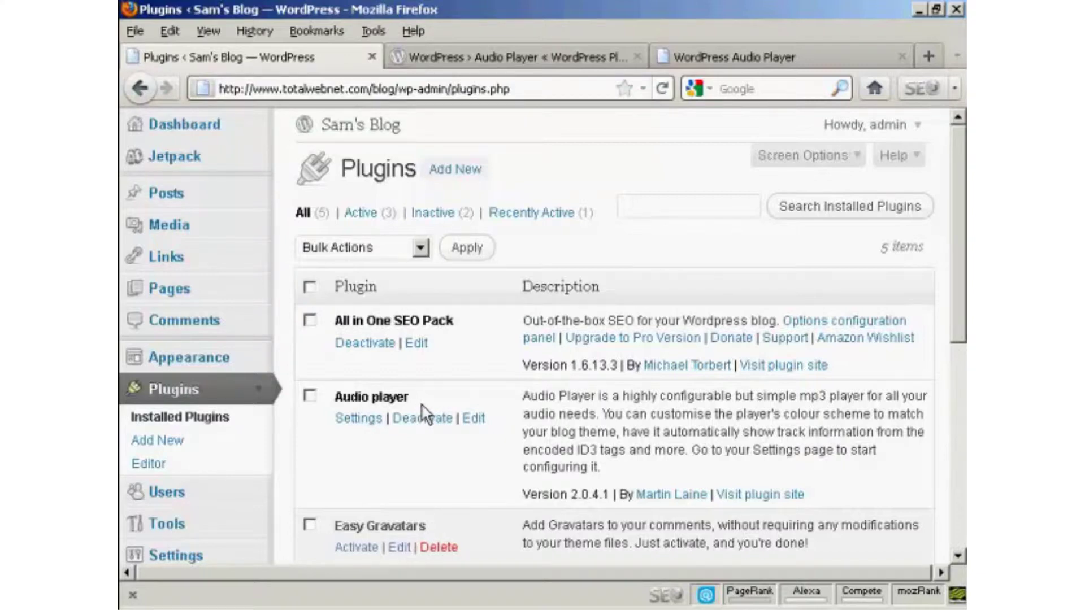
click(213, 140)
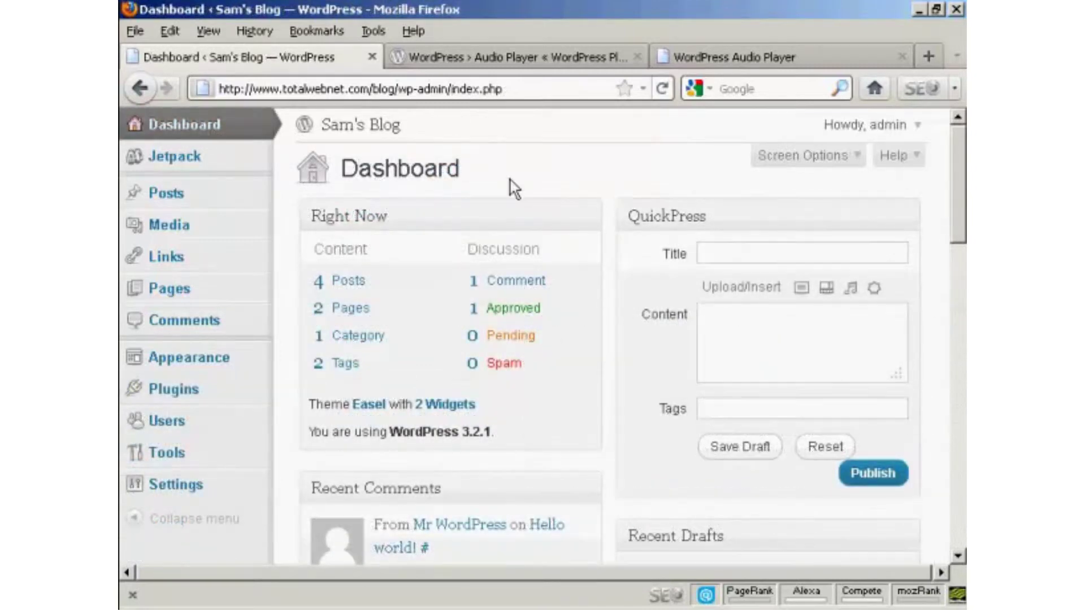
Fill the QuickPress title 'Great new band', body about hearing the band live, and tags 'rock music, new'
click(718, 253)
text(Great n)
text(ew)
text( band)
click(724, 321)
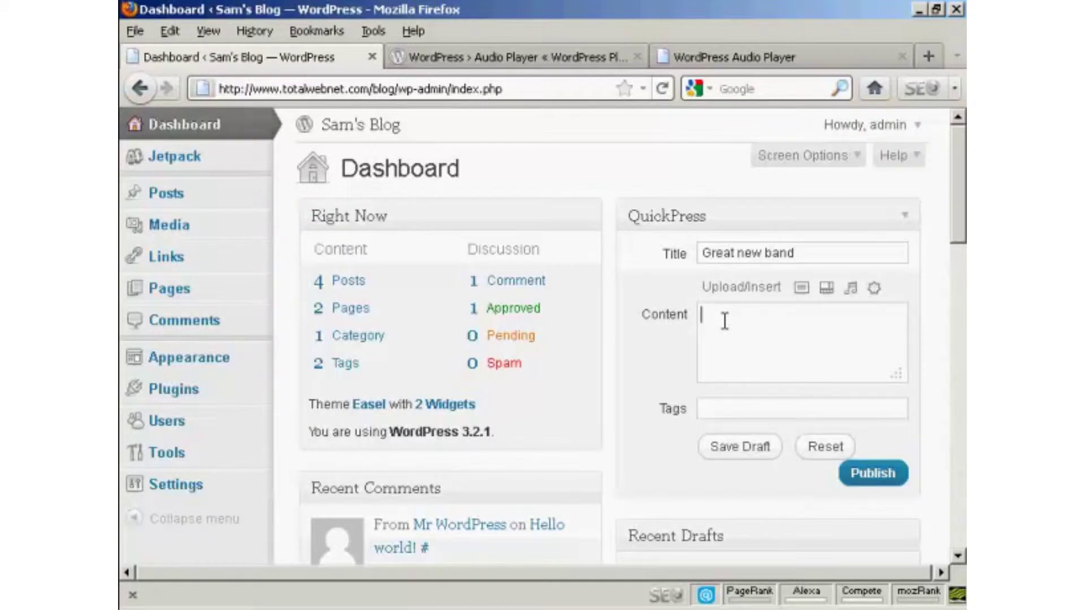
text(Heard this)
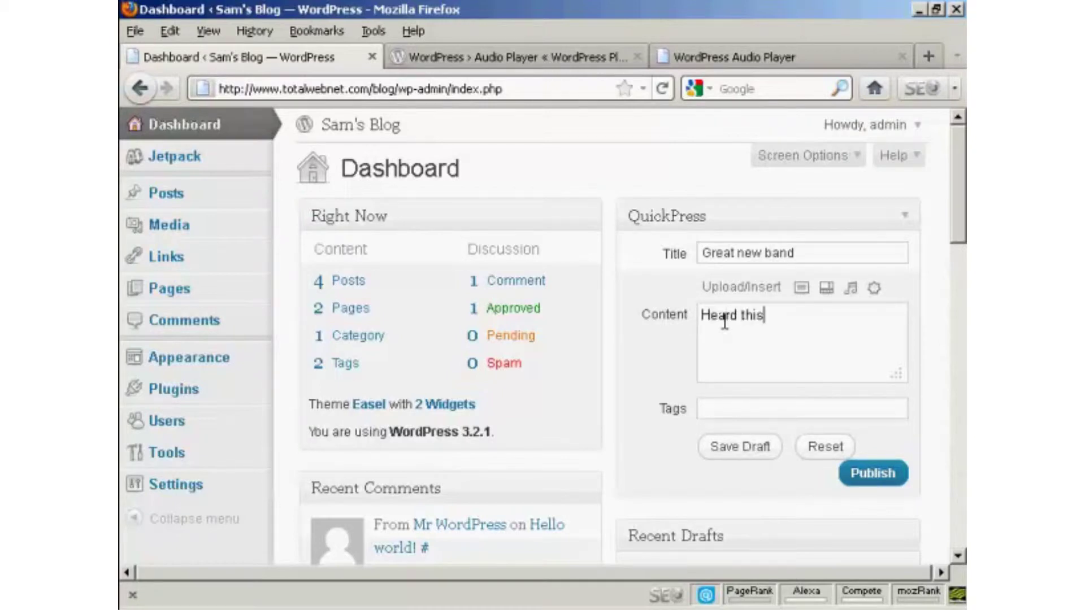
text( band liv)
text(e last nig)
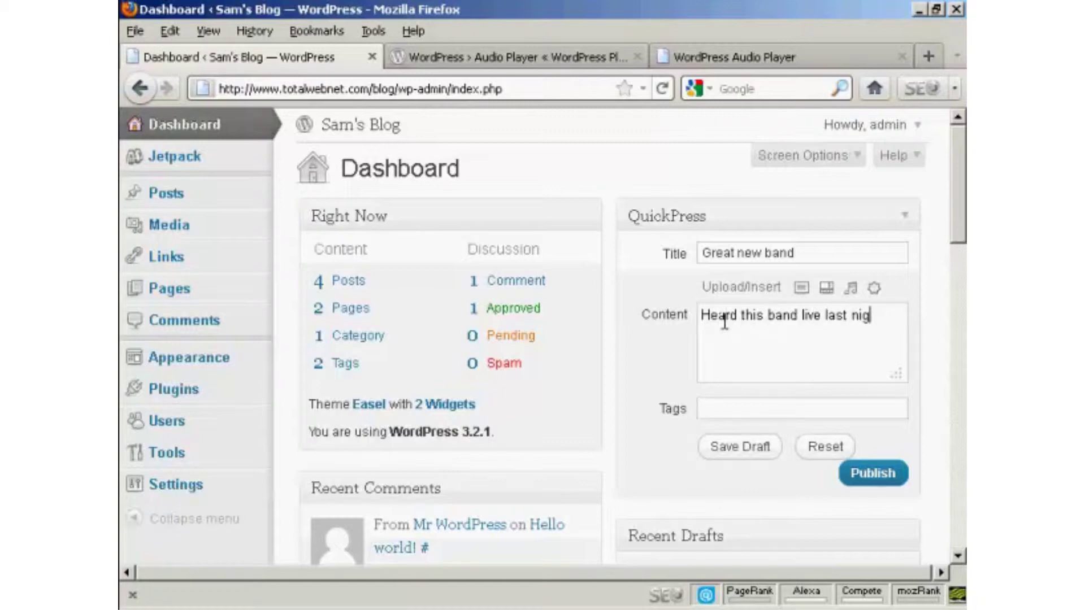
text(ht)
text(!)
click(713, 412)
text(rock)
text( music,)
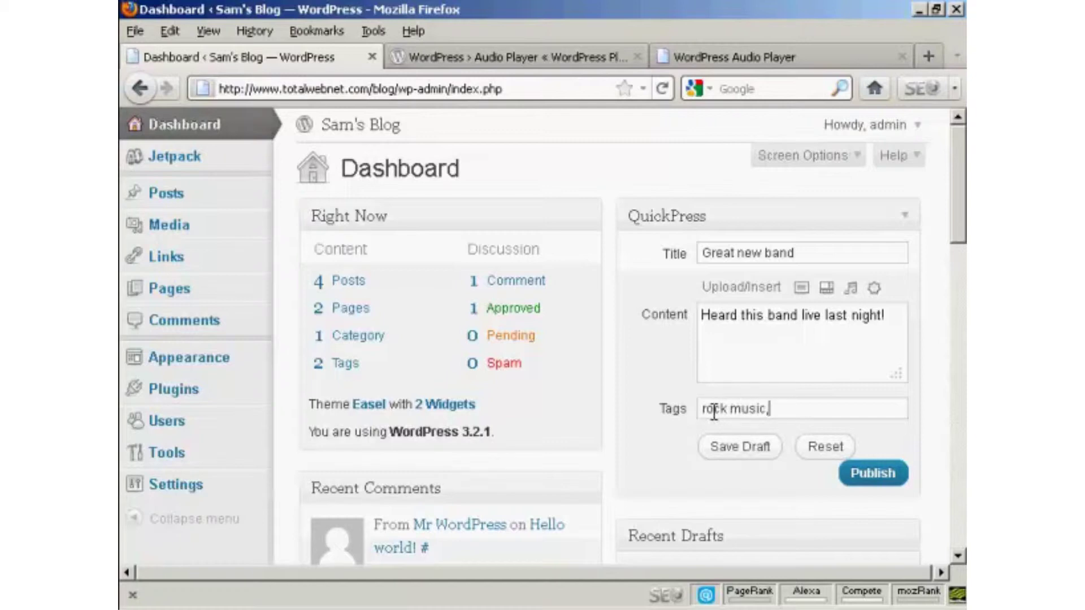
text(new)
click(735, 321)
click(904, 317)
key(Return)
In the Add Audio window, look at From URL and Media Library, then switch to From Computer
click(853, 291)
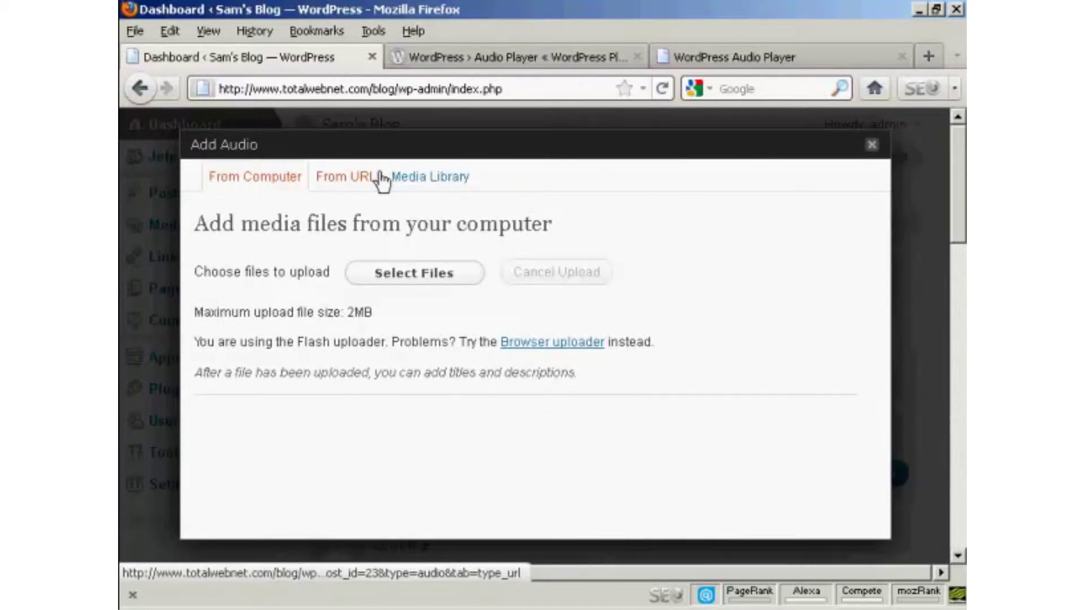
click(360, 183)
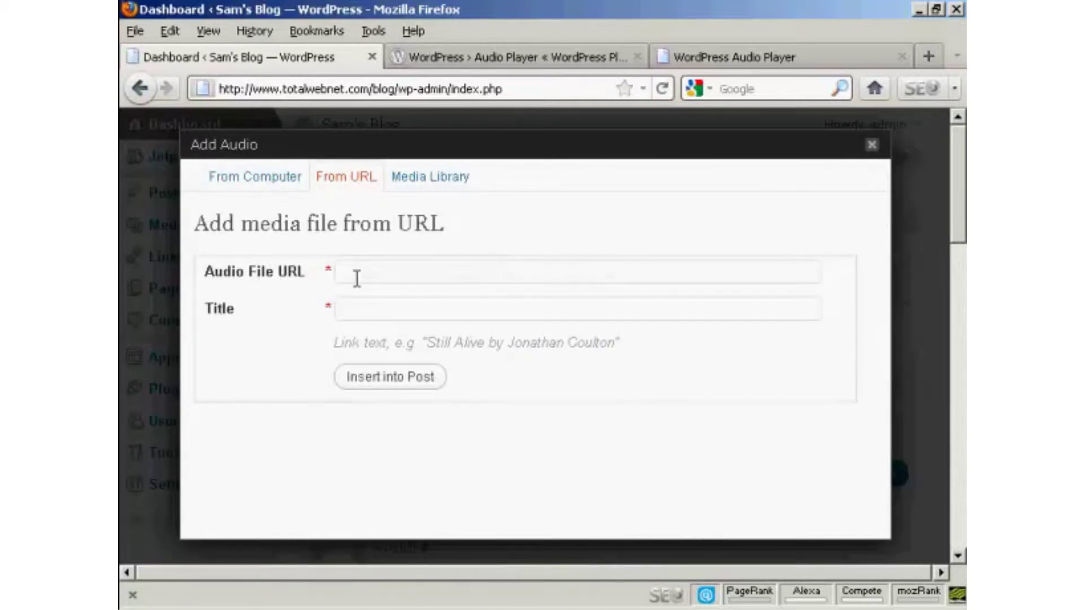
click(452, 183)
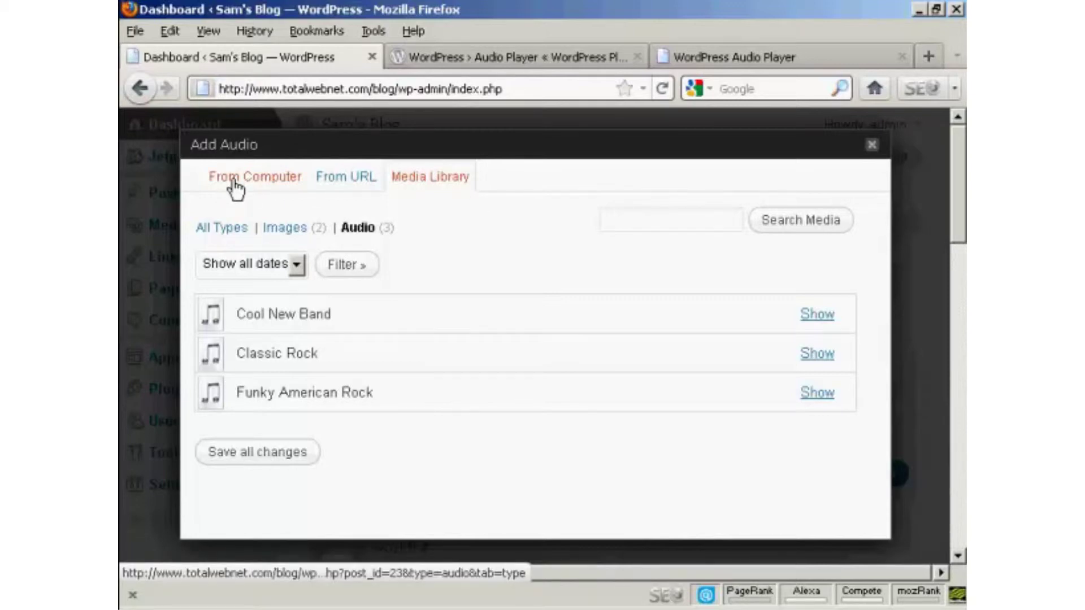
click(256, 188)
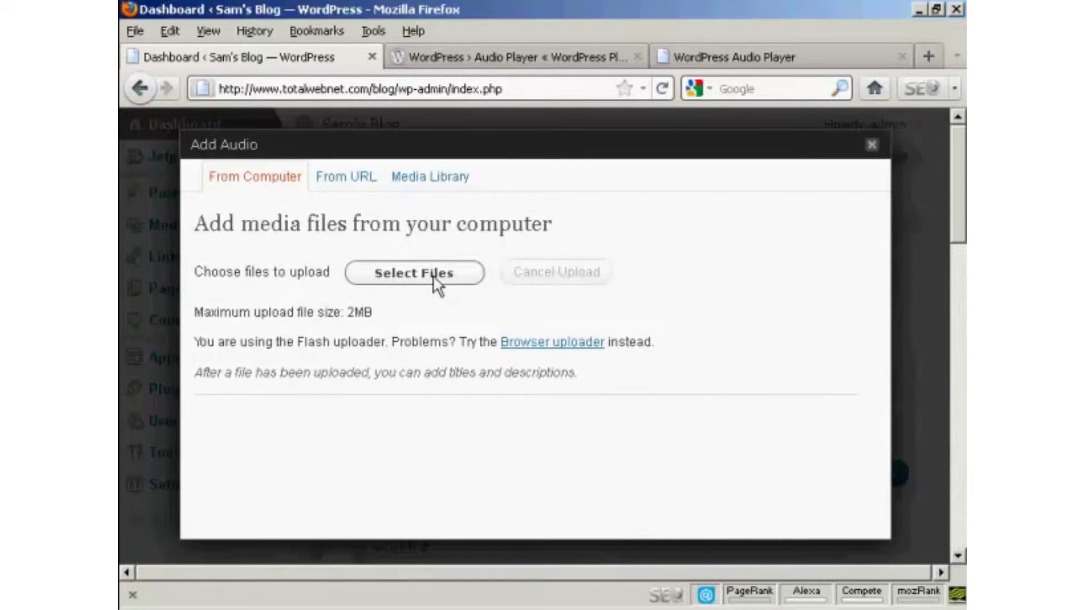
Select Great Rock Sound.mp3 from the Audio folder and upload it to the media library
click(434, 276)
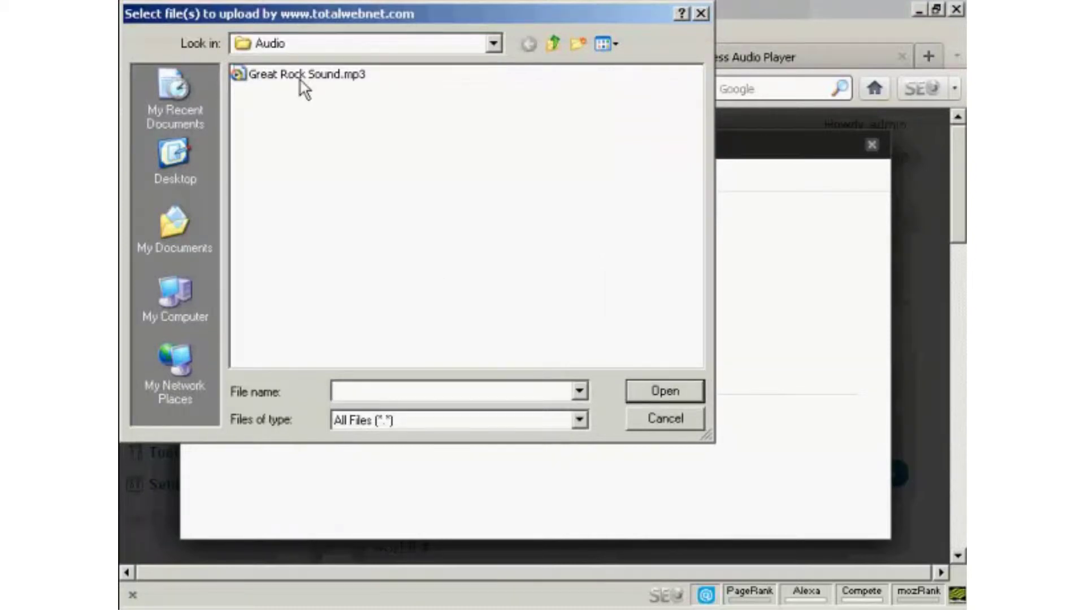
click(339, 77)
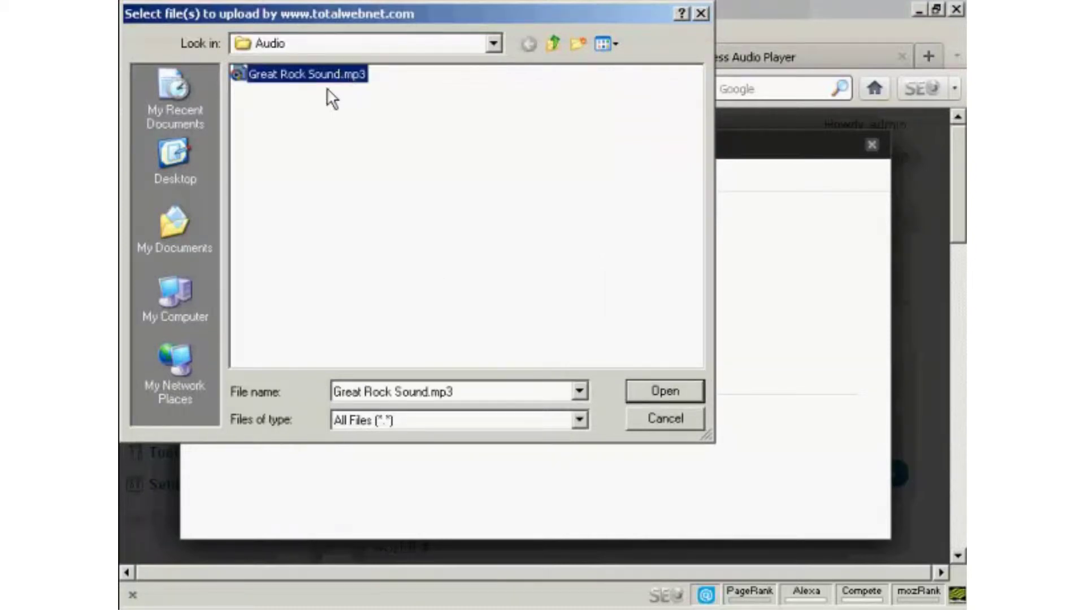
click(682, 390)
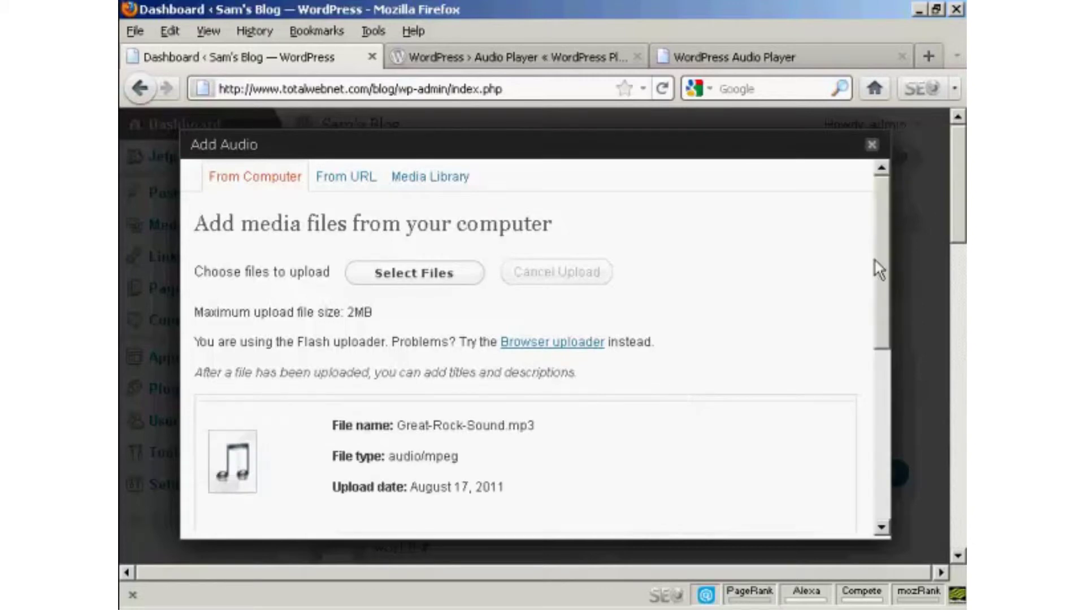
drag(878, 269, 876, 357)
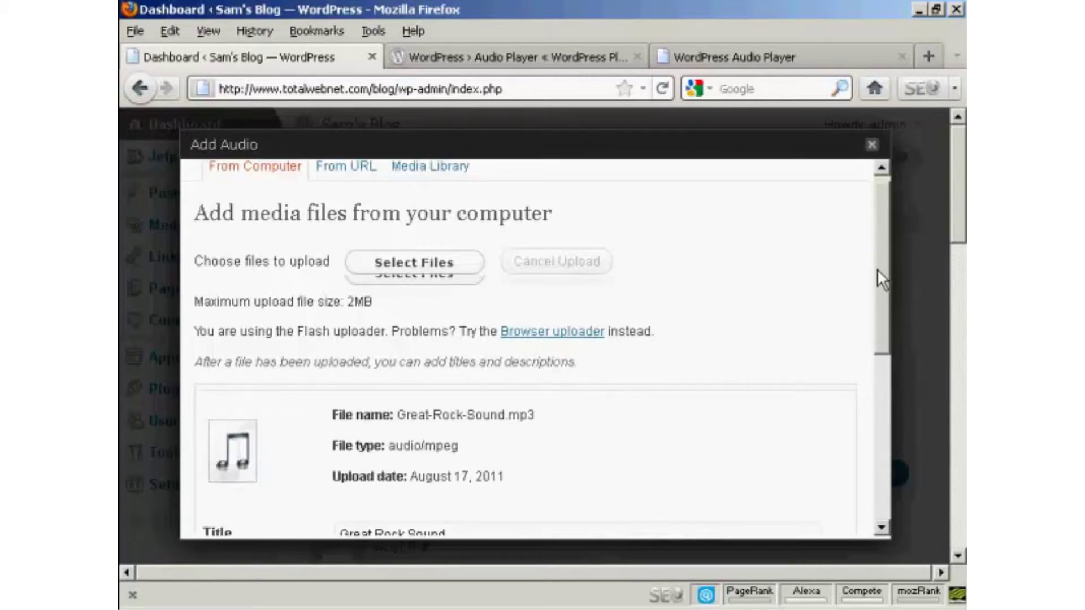
scroll(876, 355, down, 1)
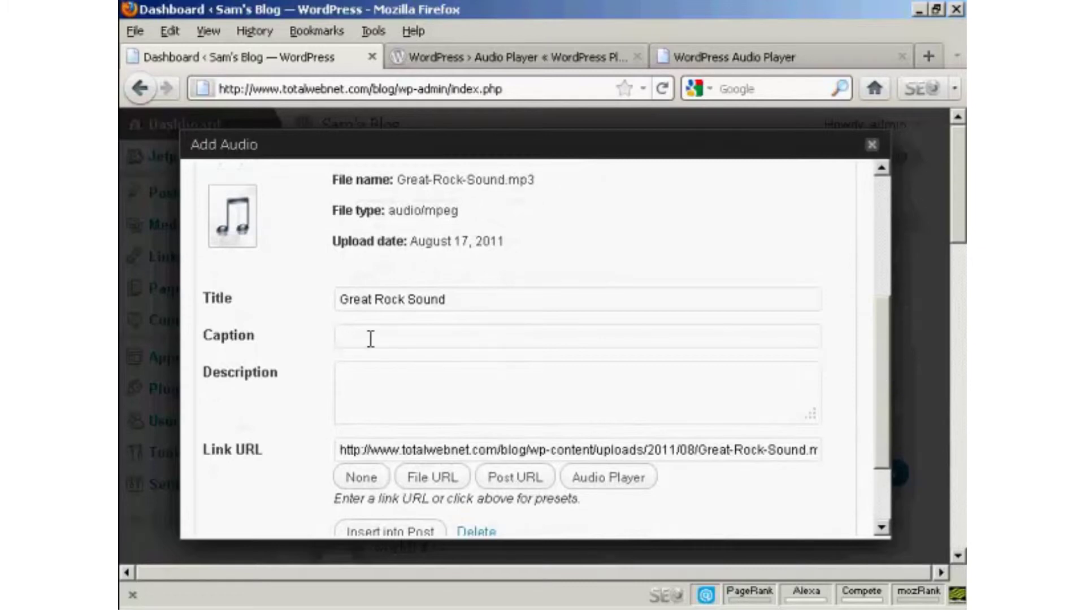
Describe the track as 'Heard this band last night' and set its link to the Audio Player embed
click(367, 381)
text(Hea)
text(rd this ban)
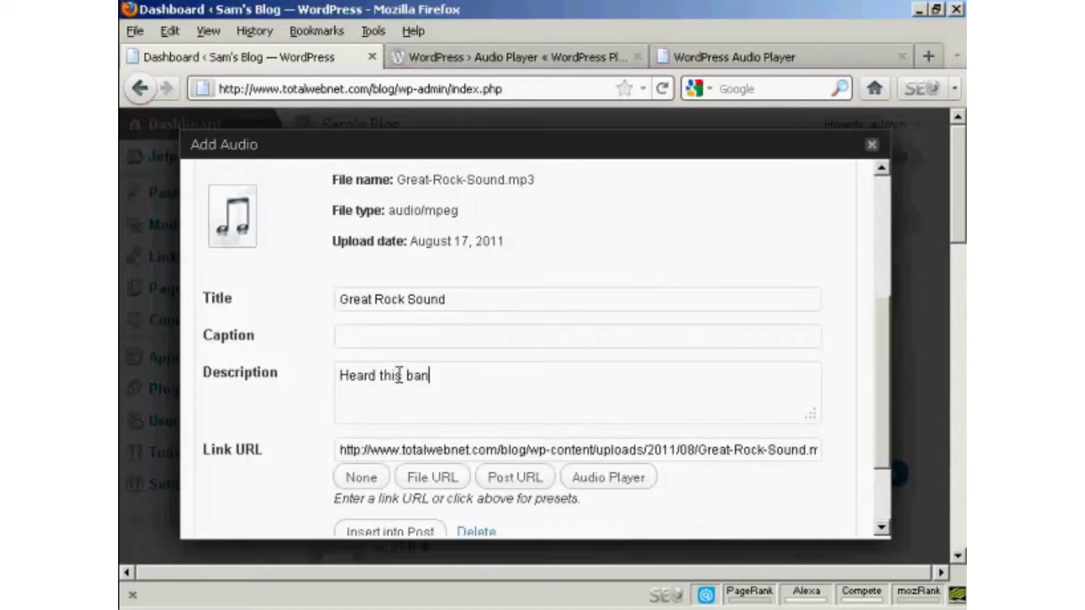
text(d las)
text(t night)
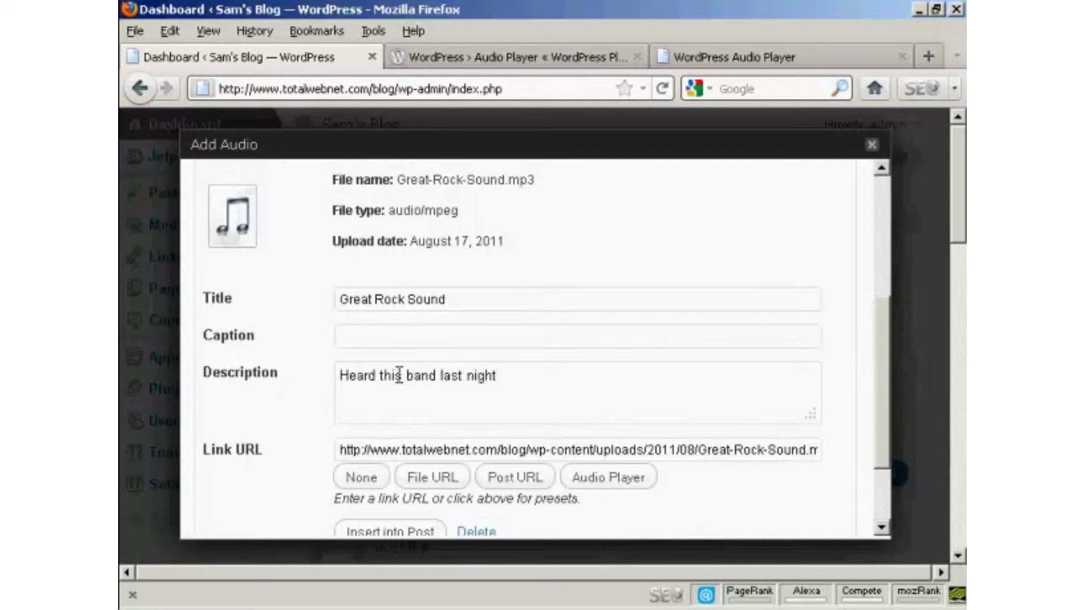
scroll(886, 377, down, 2)
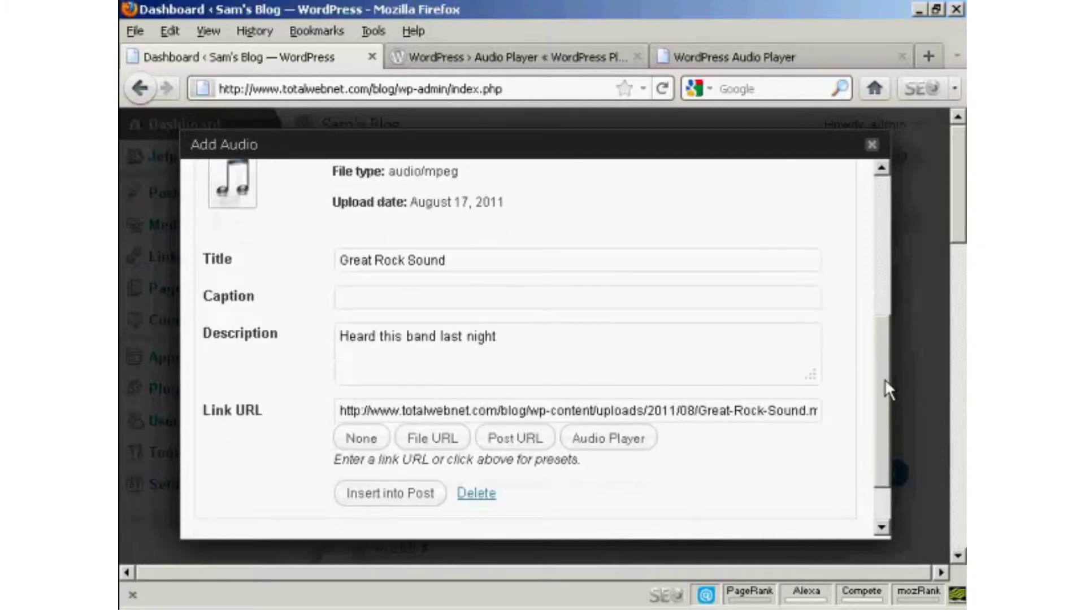
scroll(882, 390, down, 2)
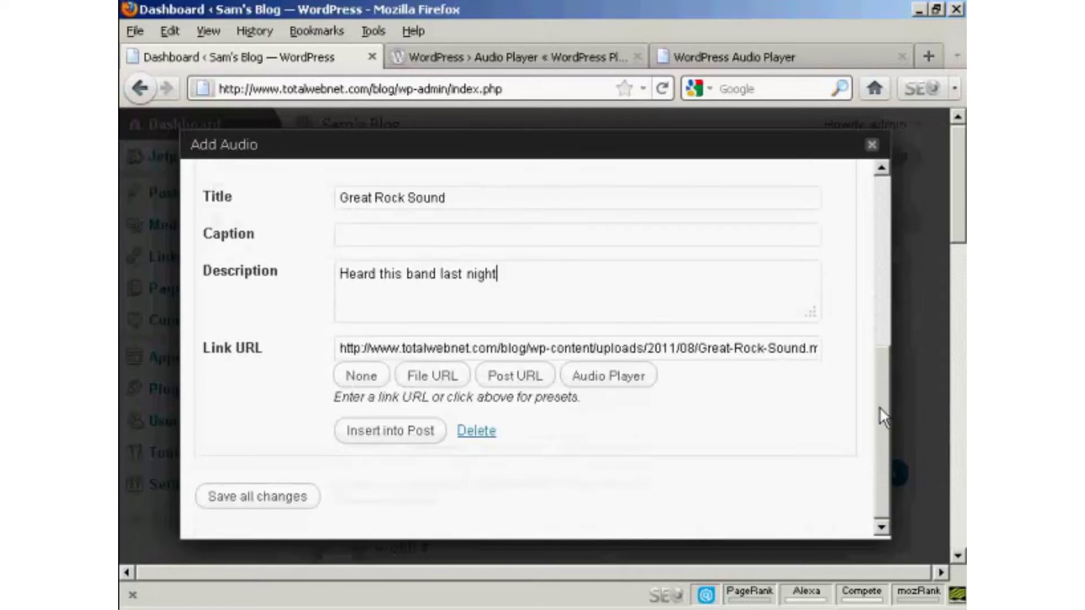
click(620, 385)
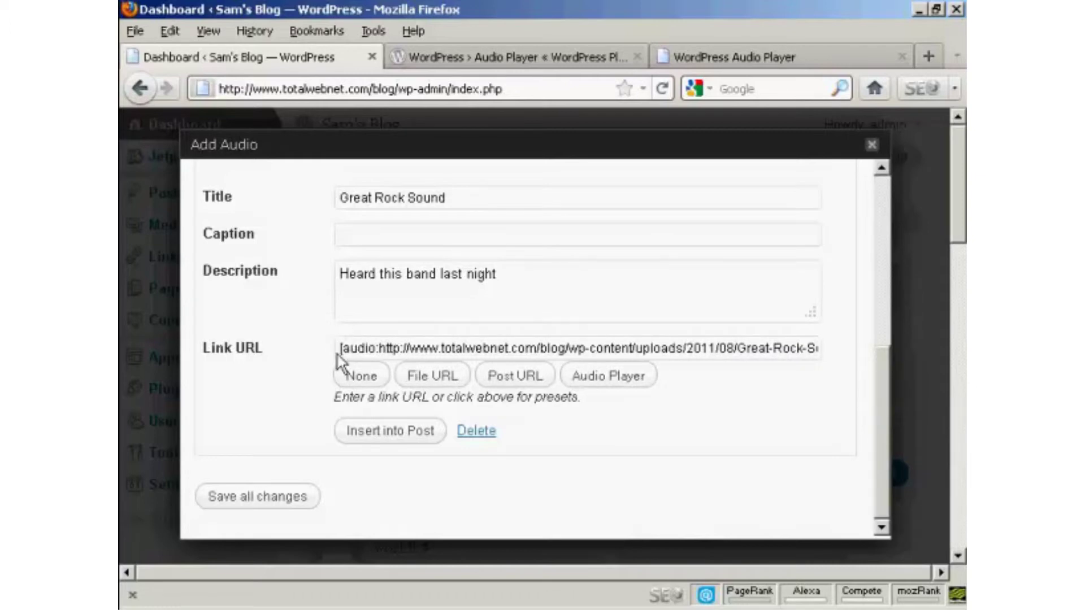
Insert the Great Rock Sound player into the post and publish 'Great new band'
click(397, 434)
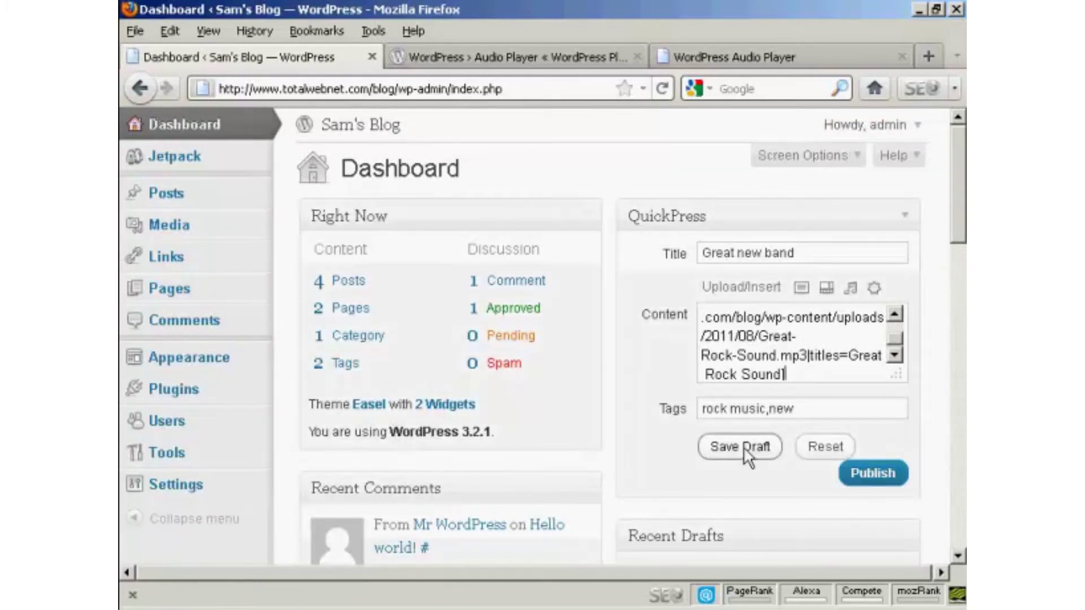
click(882, 478)
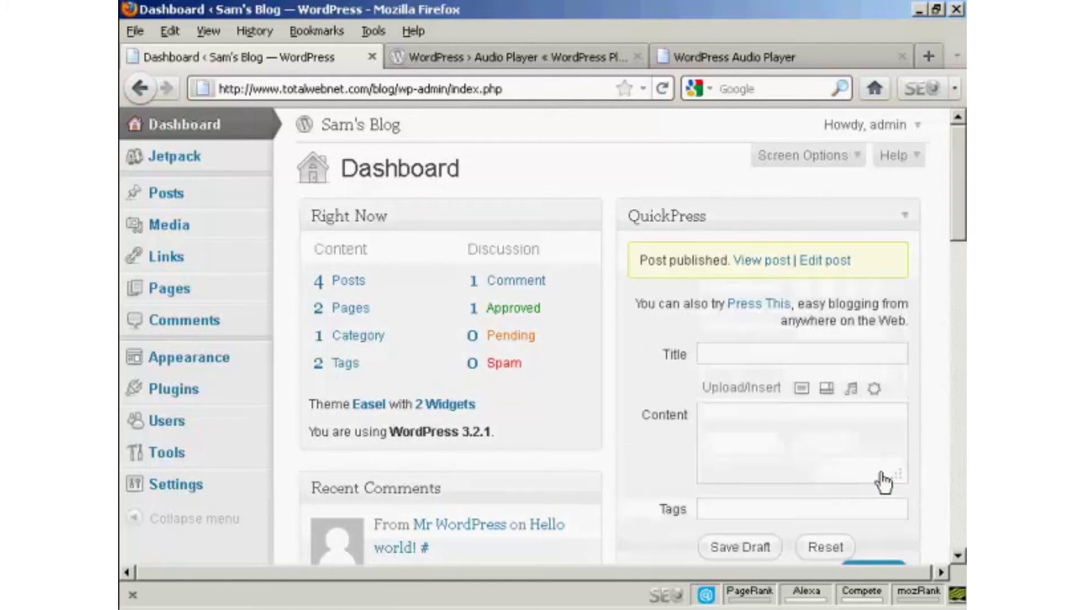
View the live post, play the embedded Great Rock Sound track for a few seconds, then stop it
click(765, 269)
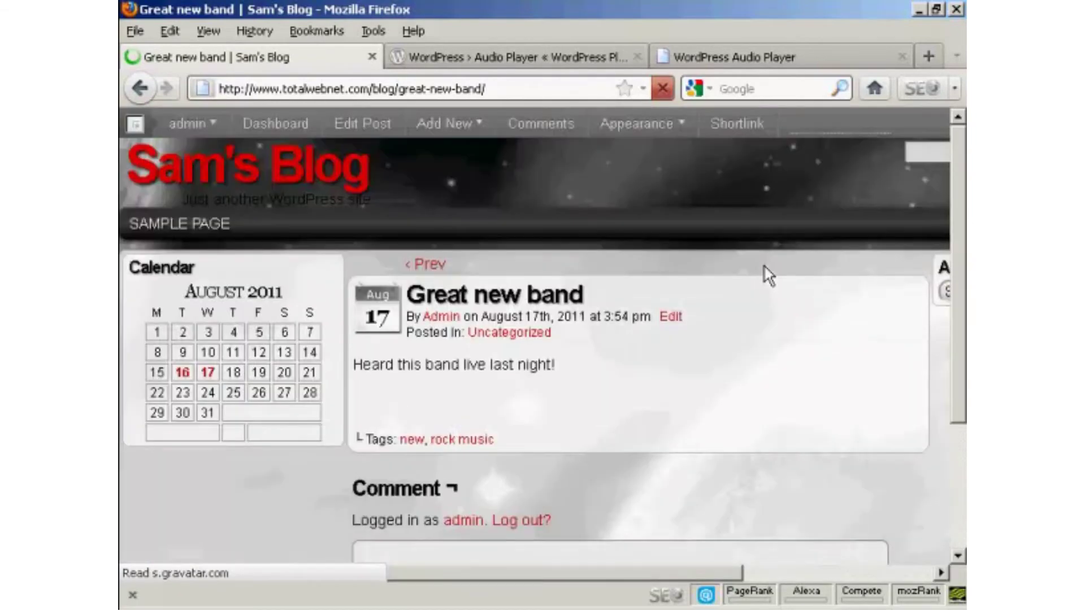
drag(965, 246, 964, 293)
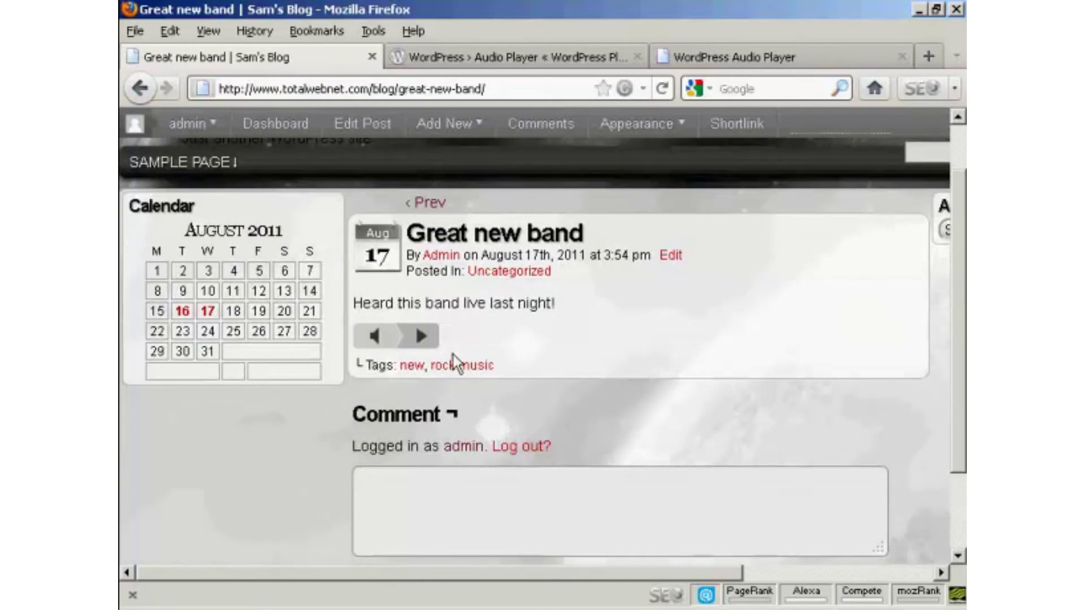
click(427, 339)
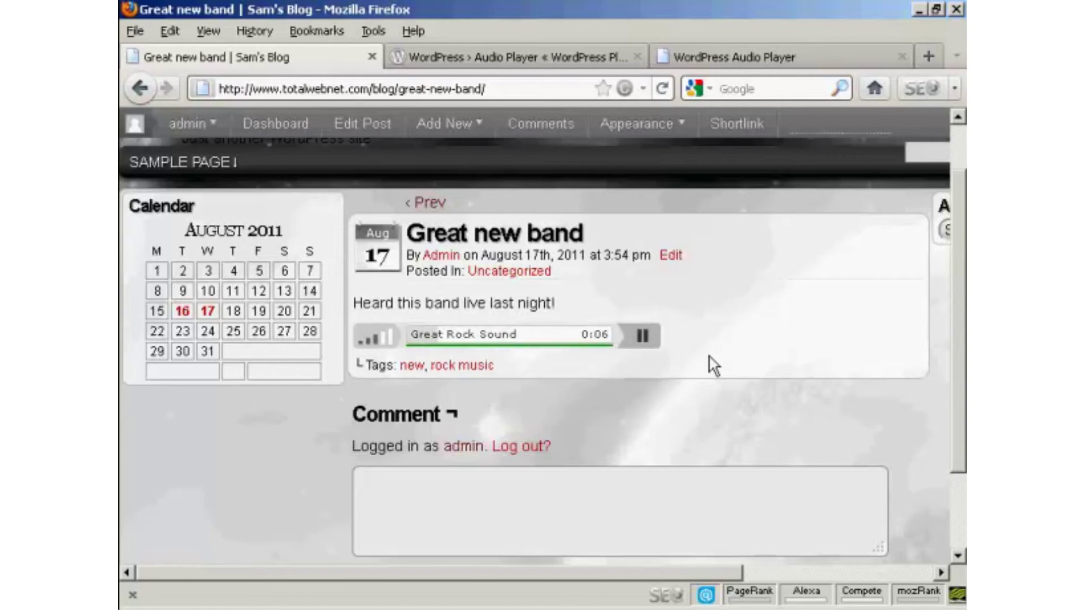
click(645, 340)
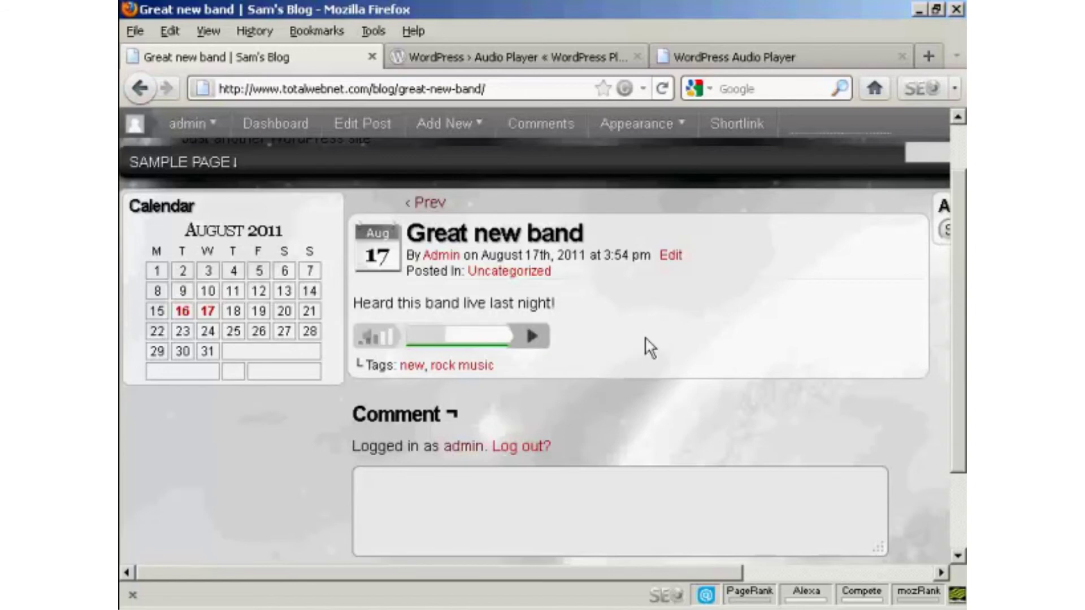